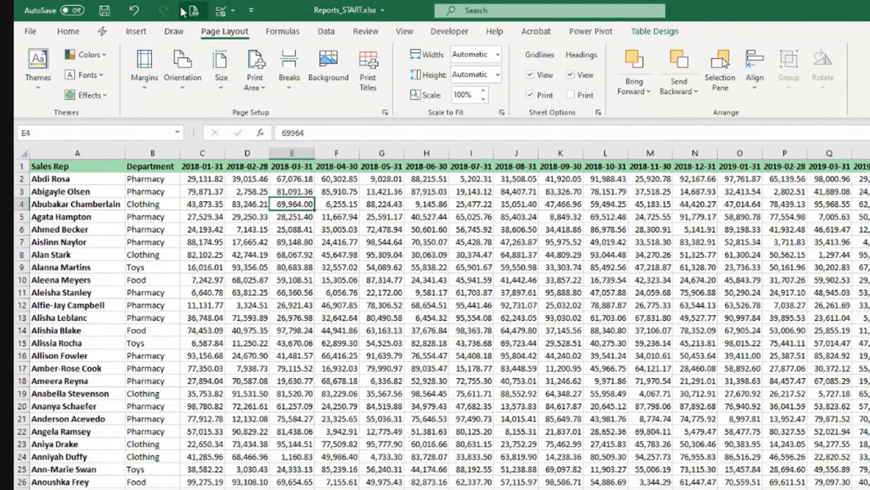
Uncheck Print Preview and Print in the Quick Access Toolbar menu, then check it again.
click(253, 14)
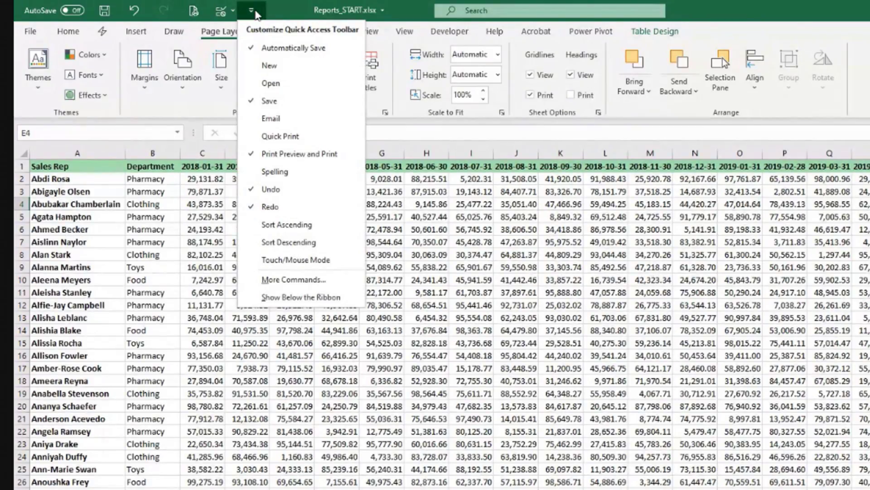
click(271, 155)
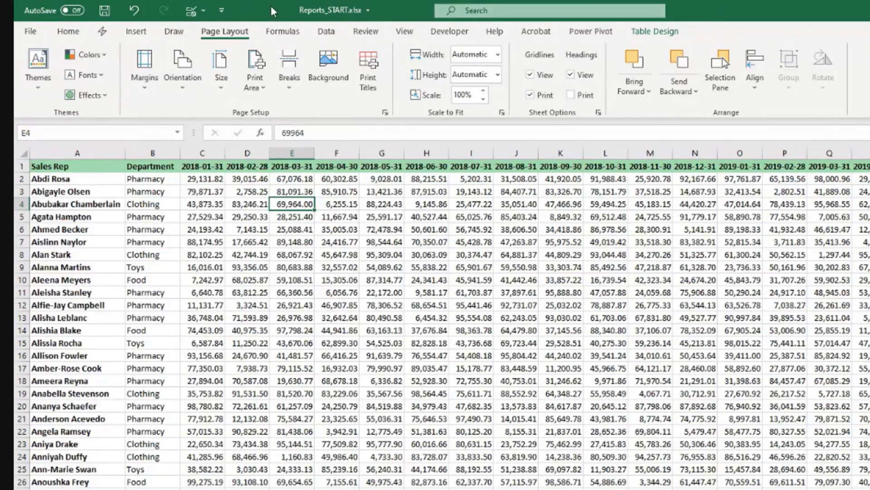
click(222, 12)
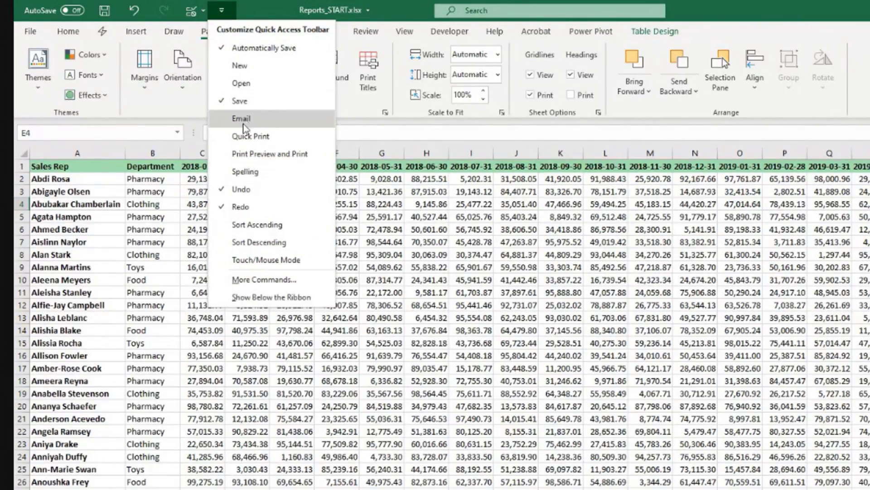
click(273, 156)
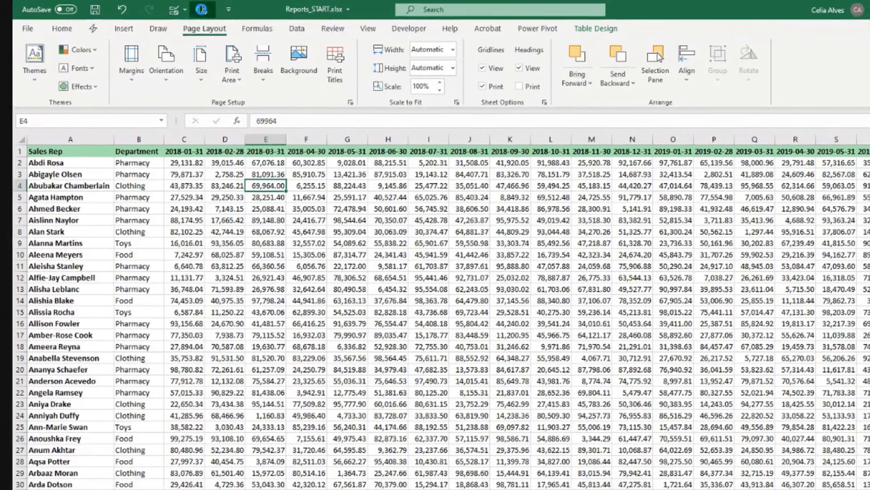
click(214, 12)
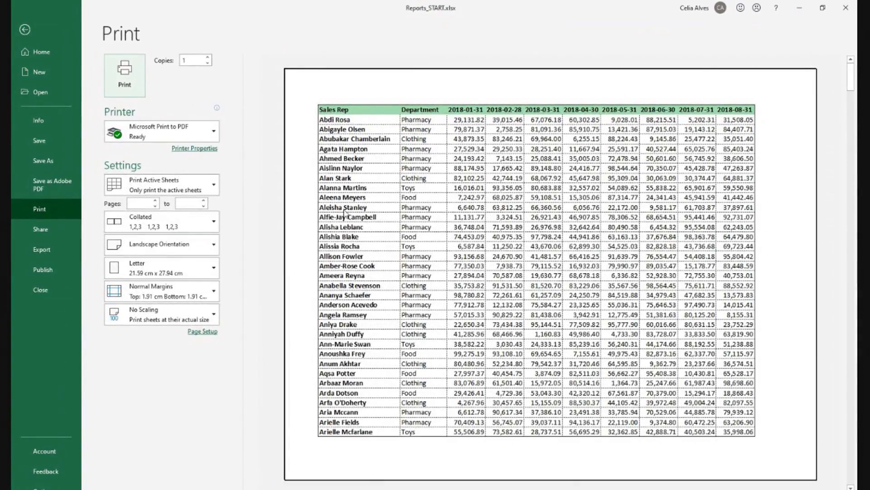
click(24, 30)
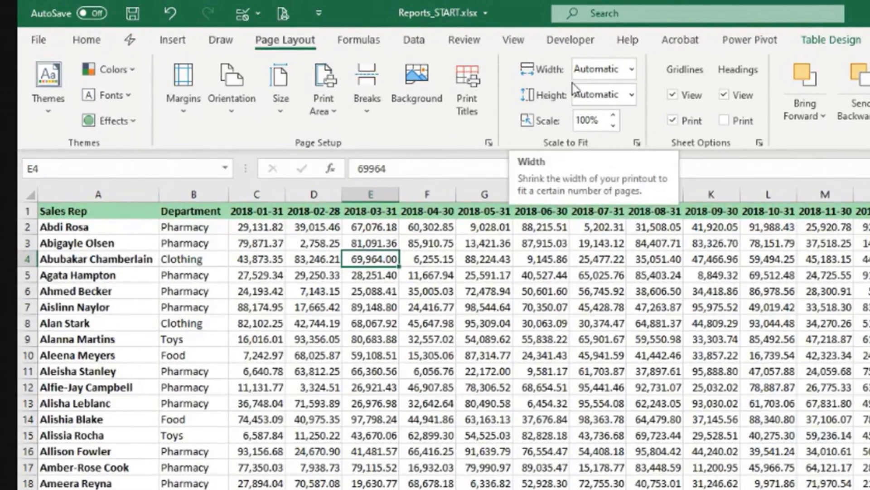
Open the Quick Access Toolbar More Commands settings and list All Commands.
click(319, 13)
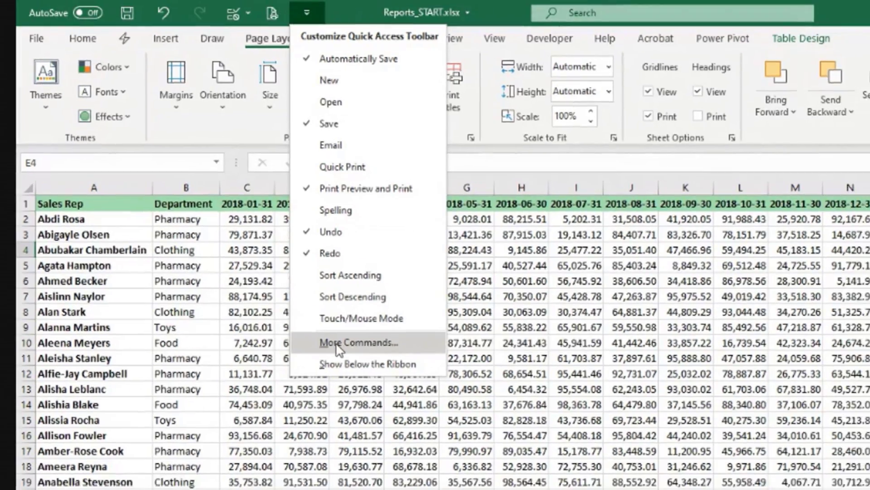
click(355, 358)
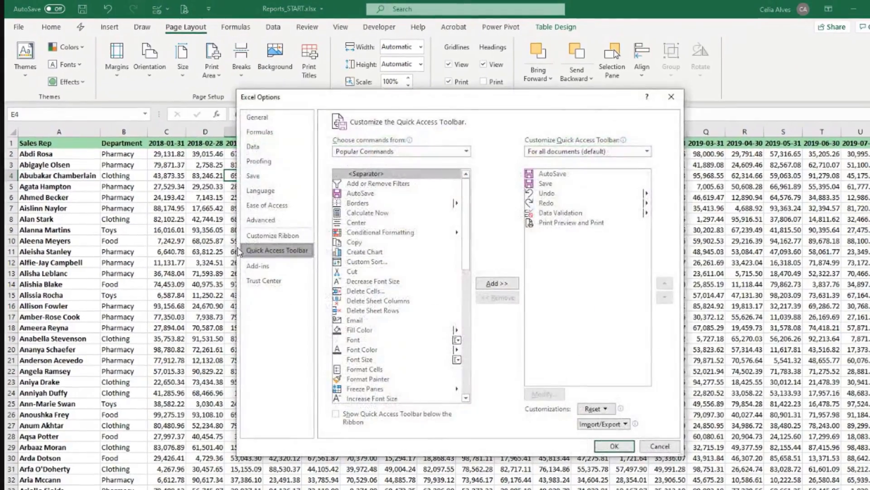
click(373, 152)
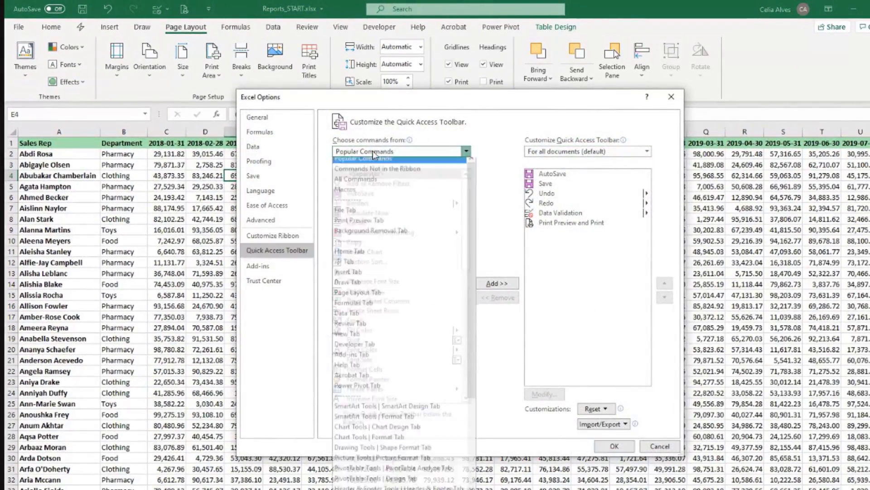
click(367, 188)
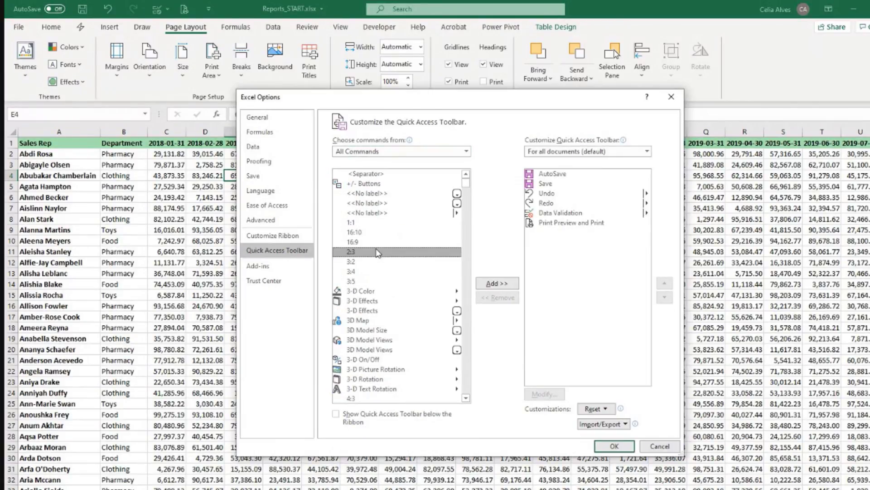
Select Print Preview Full Screen, add it to the toolbar, and confirm with OK.
key(p)
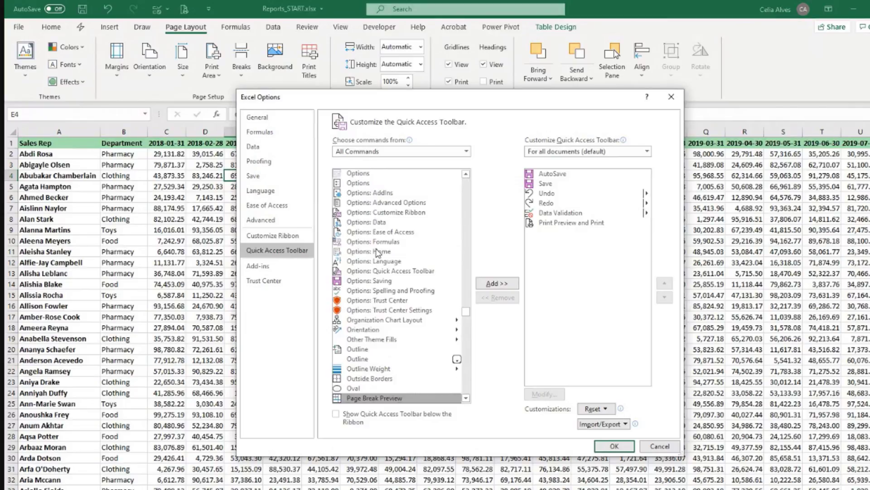
click(467, 398)
scroll(468, 400, down, 5)
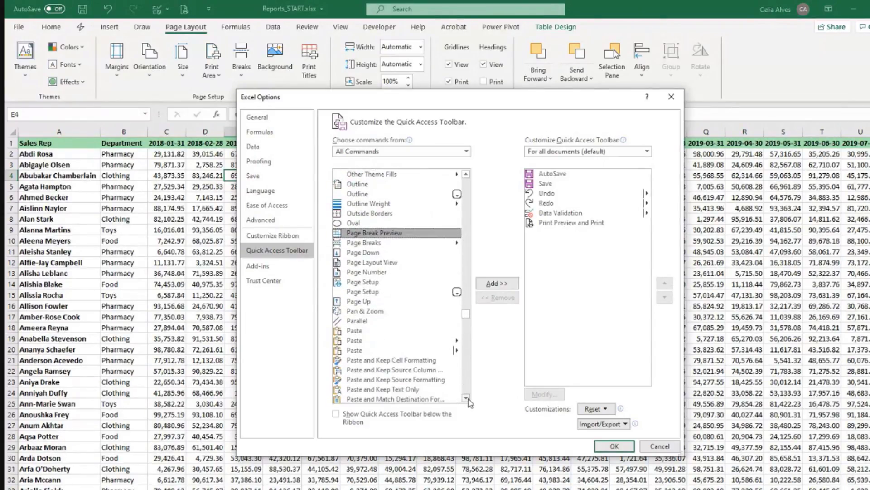
scroll(468, 401, down, 13)
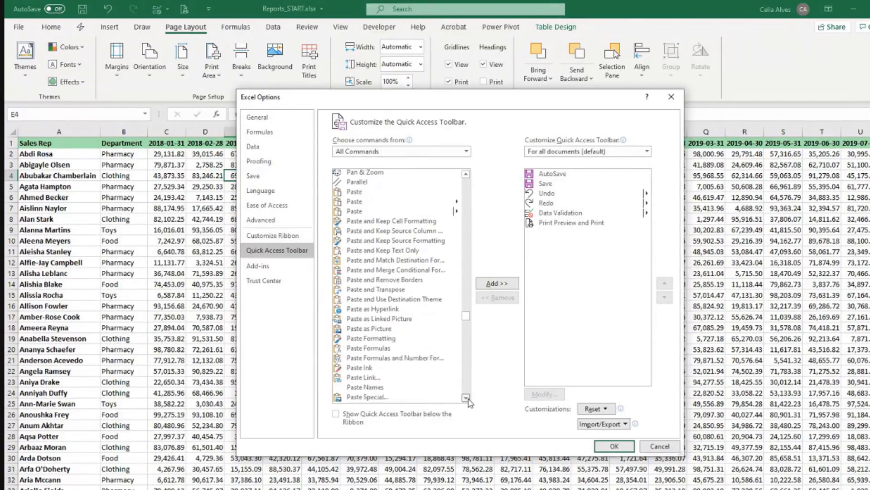
scroll(468, 401, down, 13)
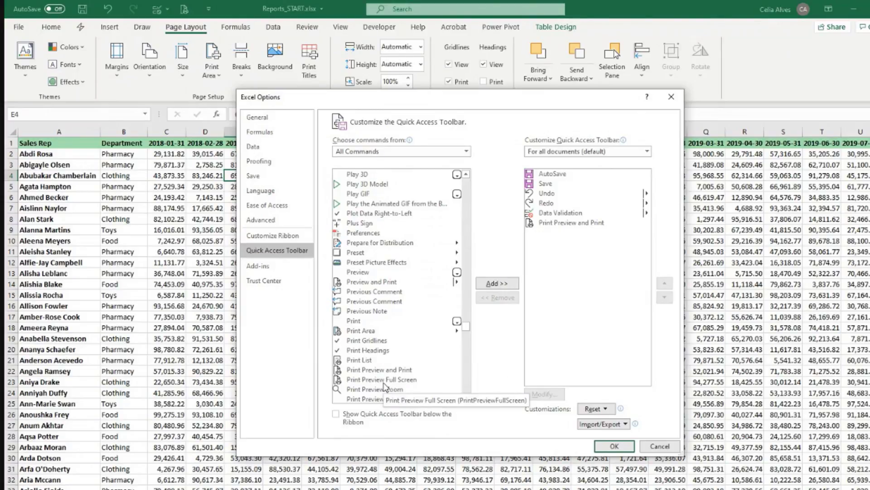
click(384, 380)
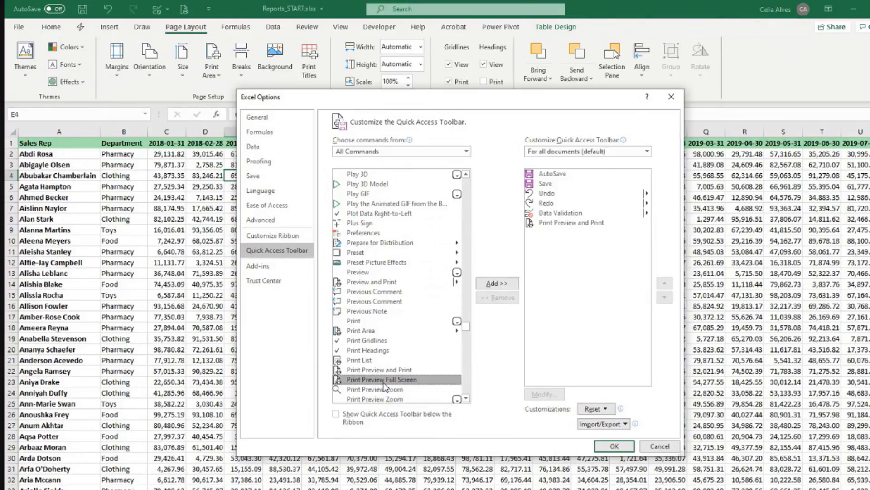
click(498, 283)
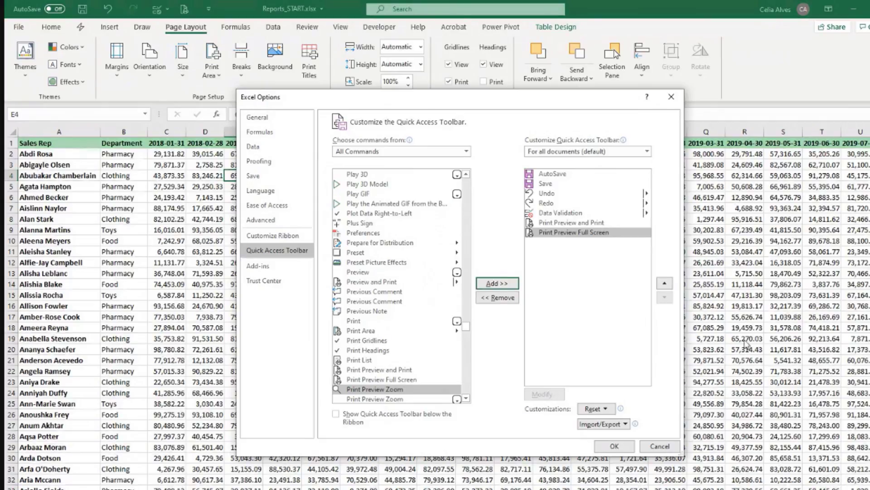
click(613, 443)
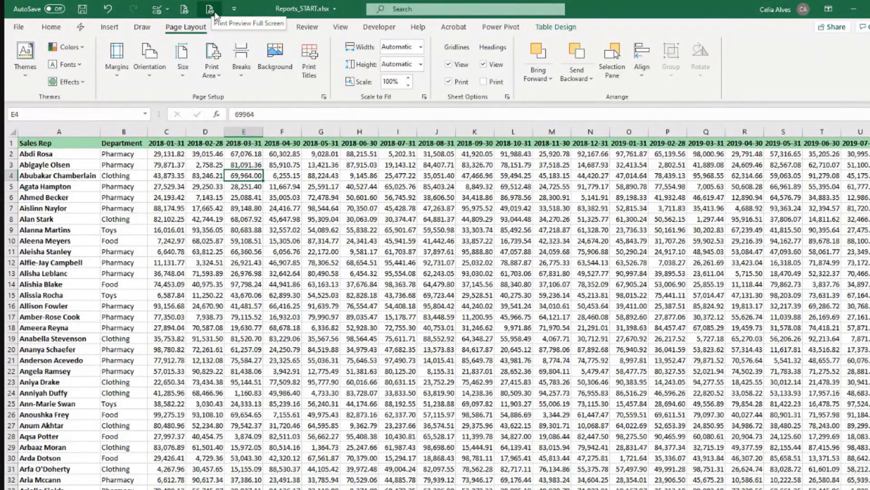
Open the full-screen print preview, then open Page Setup, move it up-left, and cancel.
click(210, 9)
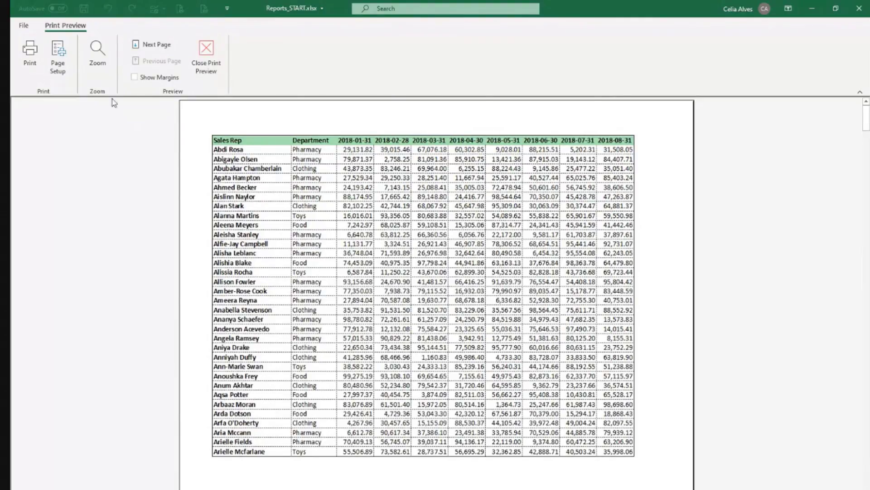
click(58, 47)
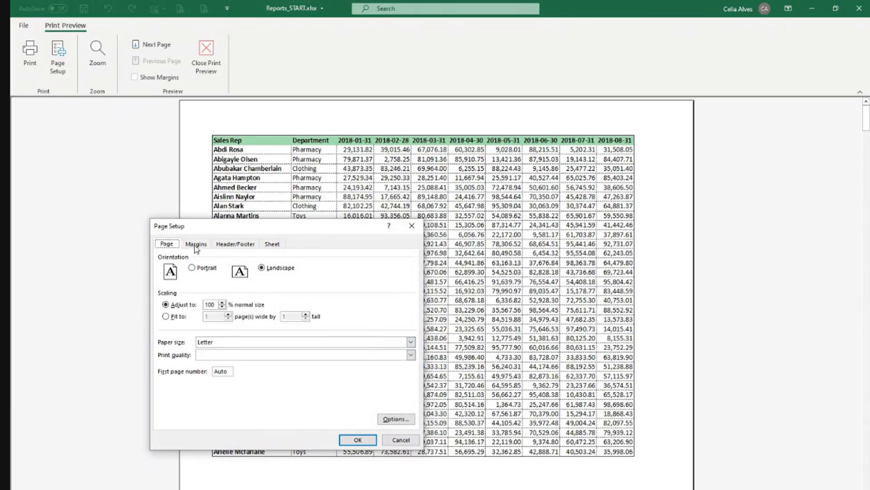
drag(208, 228, 154, 126)
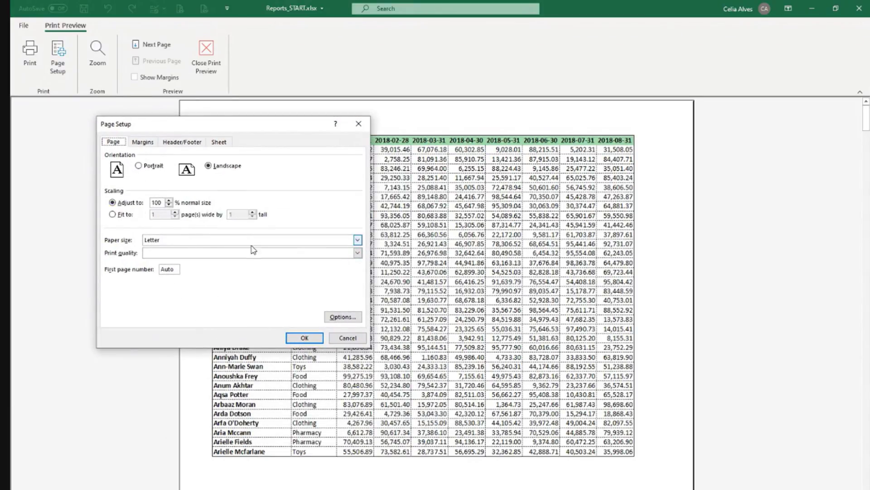
click(347, 337)
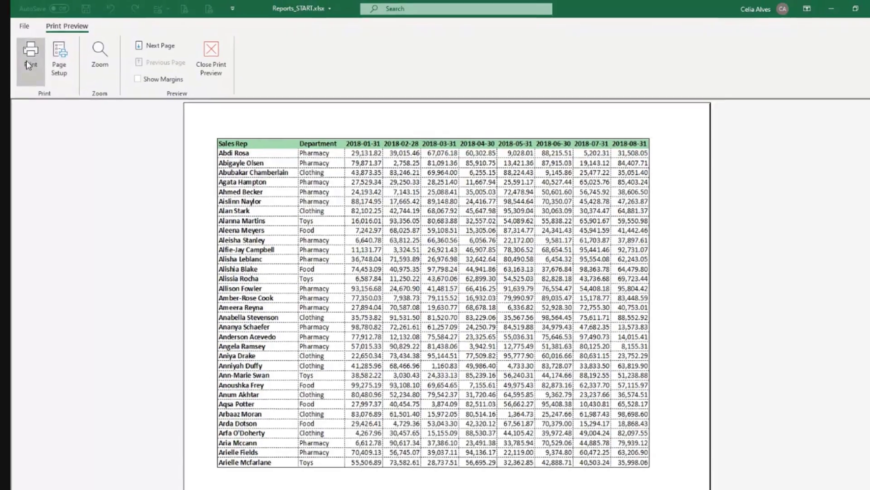
Open Print, review the printer Name dropdown list, and cancel without printing.
click(28, 62)
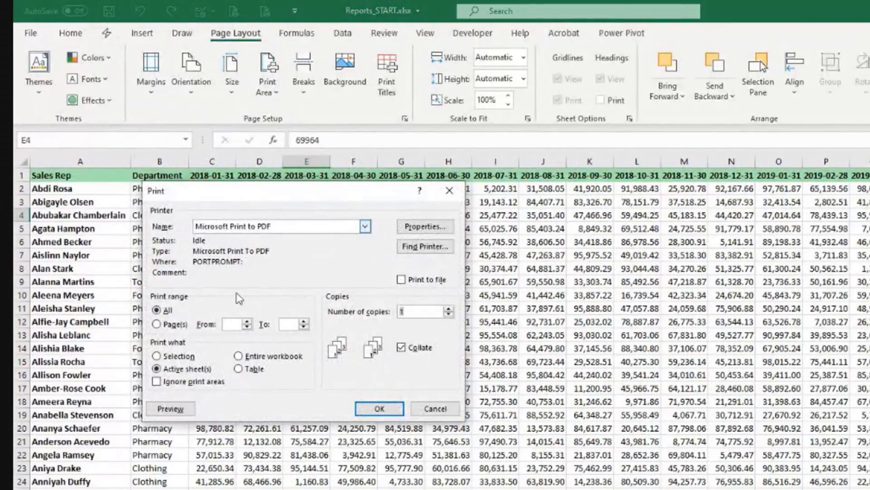
click(365, 226)
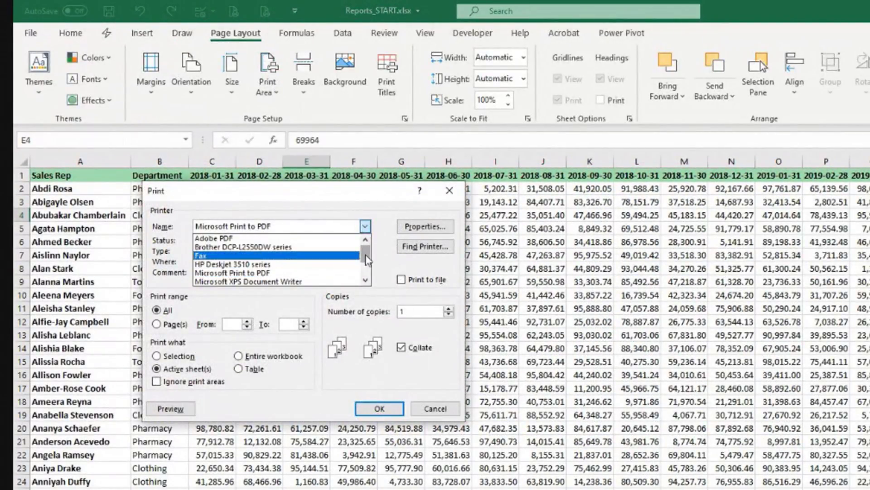
scroll(366, 259, down, 2)
scroll(366, 259, up, 2)
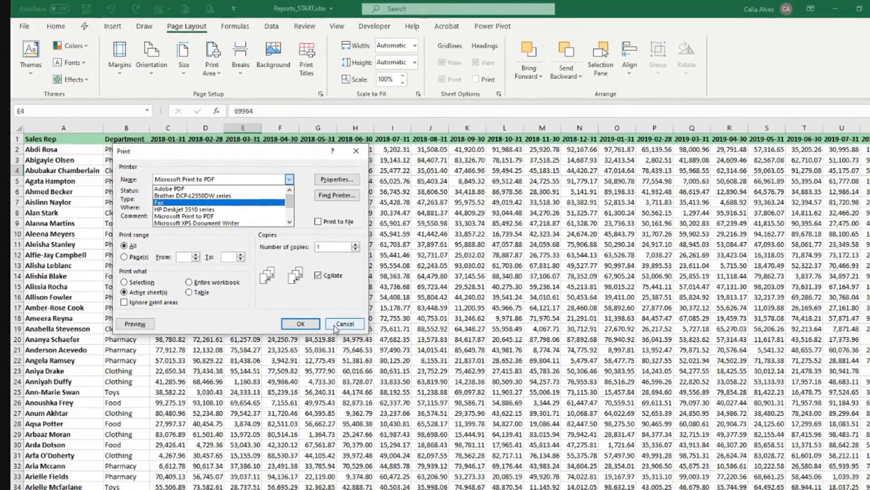
click(338, 324)
click(340, 323)
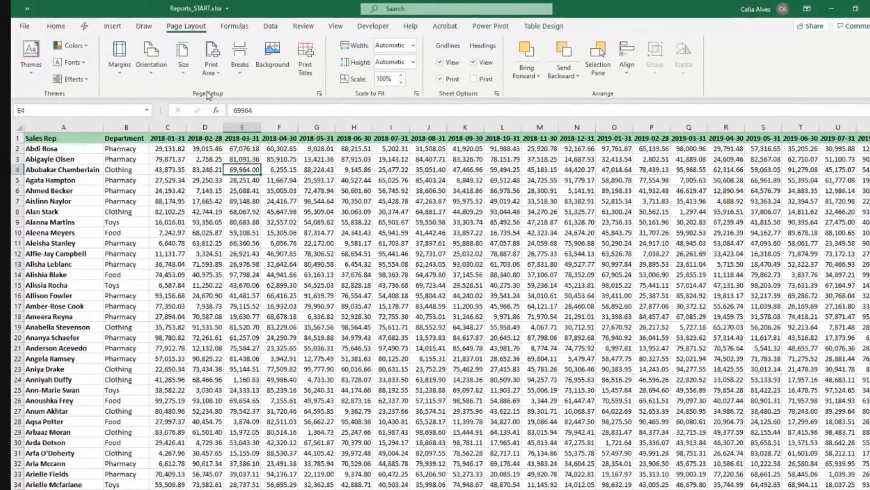
Reopen full-screen preview with Ctrl+F2, turn on Show Margins, and drag the right margin outward.
key(ctrl+F2)
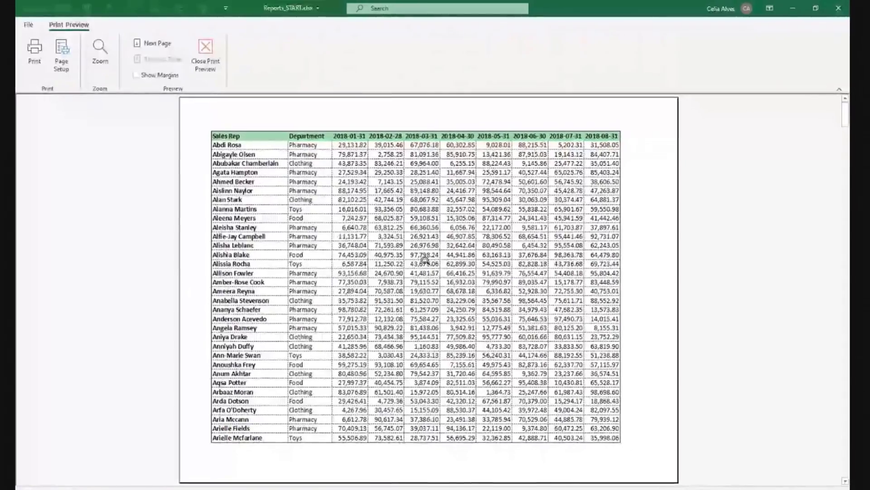
click(136, 74)
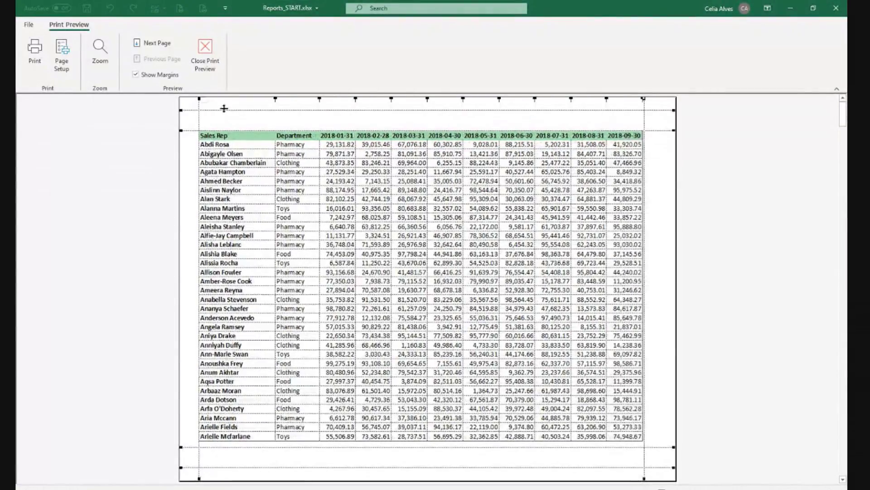
drag(643, 105, 661, 109)
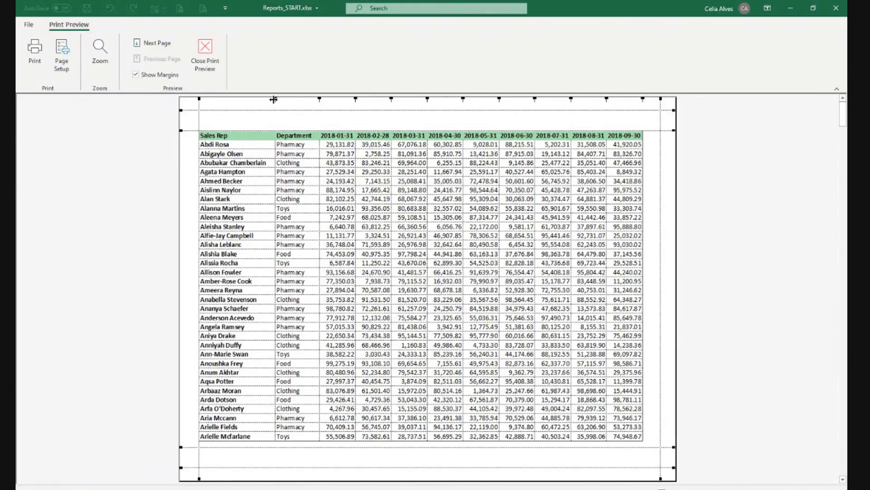
Drag the Sales Rep column handle wider, then uncheck Show Margins.
drag(273, 100, 331, 99)
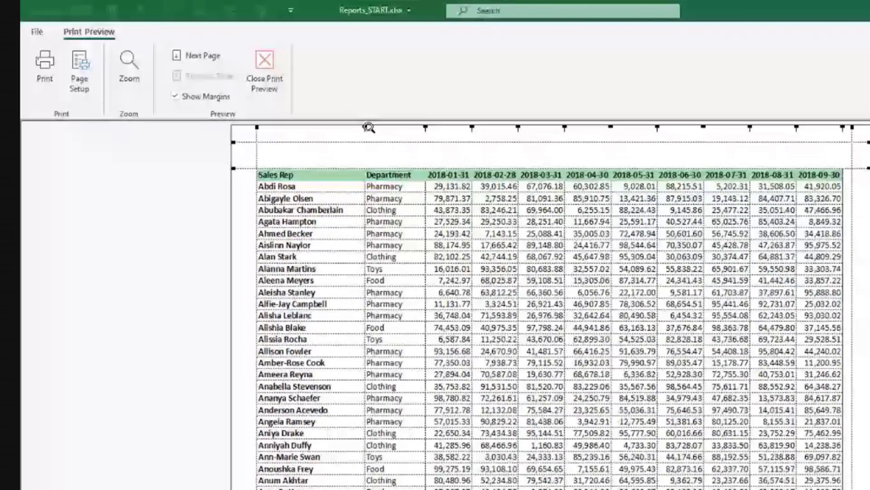
click(176, 96)
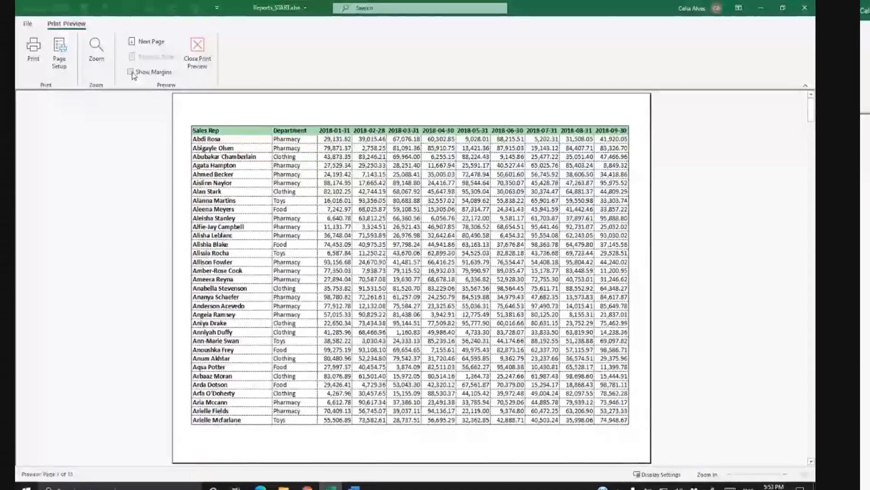